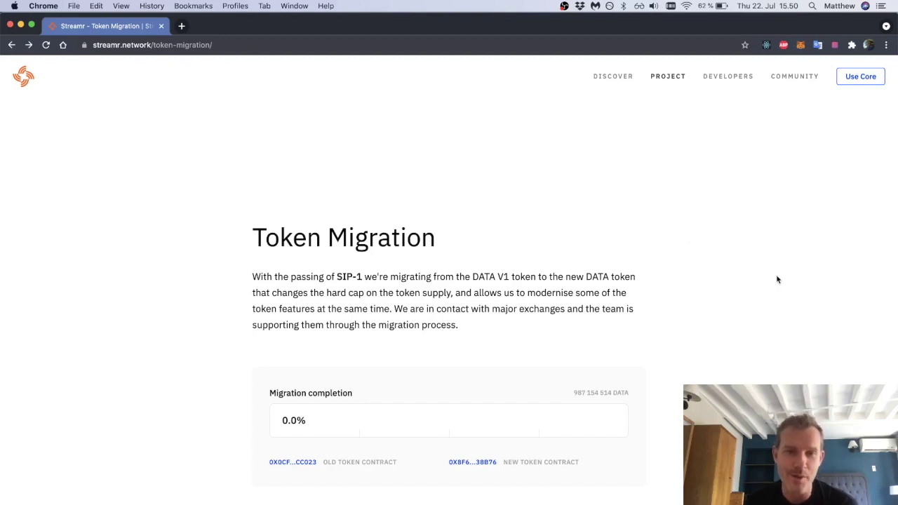
Review the Token Migration page, from the migration completion and contract links down to the external services and wallet support status
{"action": "scroll", "coordinate": [776, 279], "scroll_direction": "down", "scroll_amount": 2}
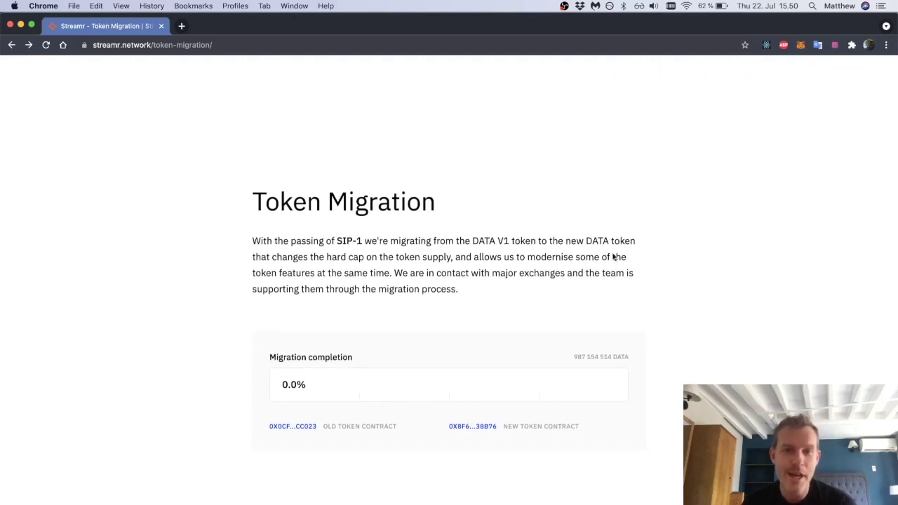
{"action": "scroll", "coordinate": [597, 251], "scroll_direction": "down", "scroll_amount": 1}
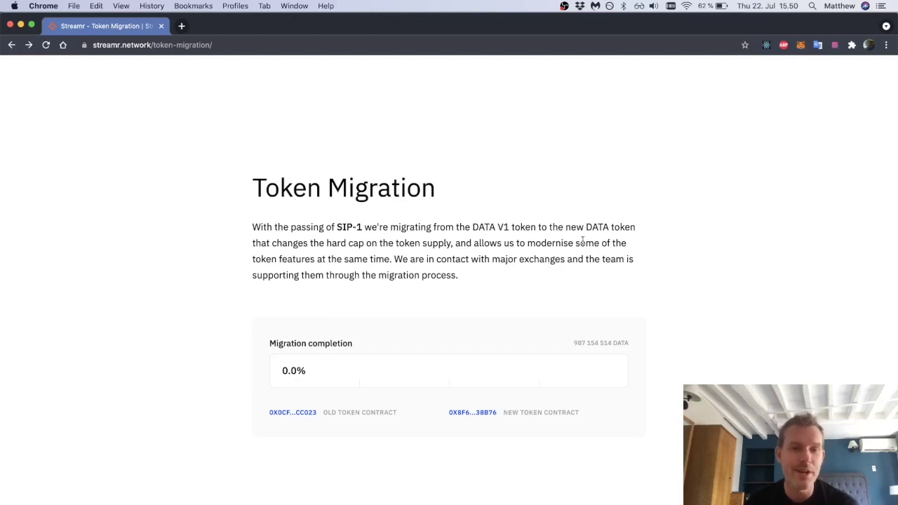
{"action": "scroll", "coordinate": [549, 374], "scroll_direction": "down", "scroll_amount": 1}
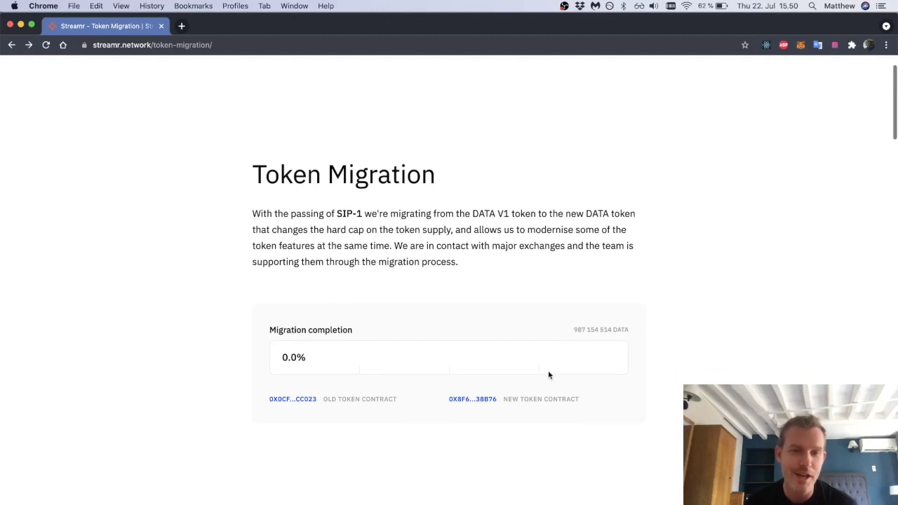
{"action": "scroll", "coordinate": [398, 312], "scroll_direction": "down", "scroll_amount": 1}
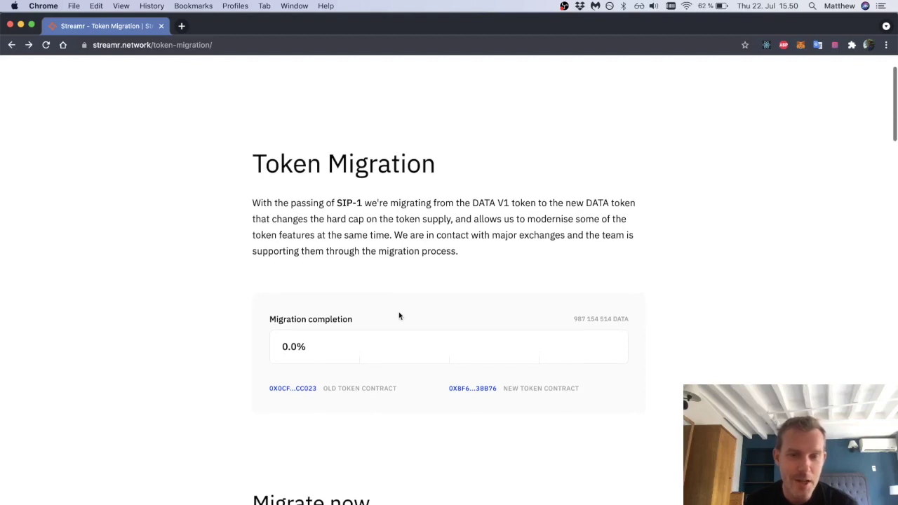
{"action": "scroll", "coordinate": [348, 383], "scroll_direction": "down", "scroll_amount": 1}
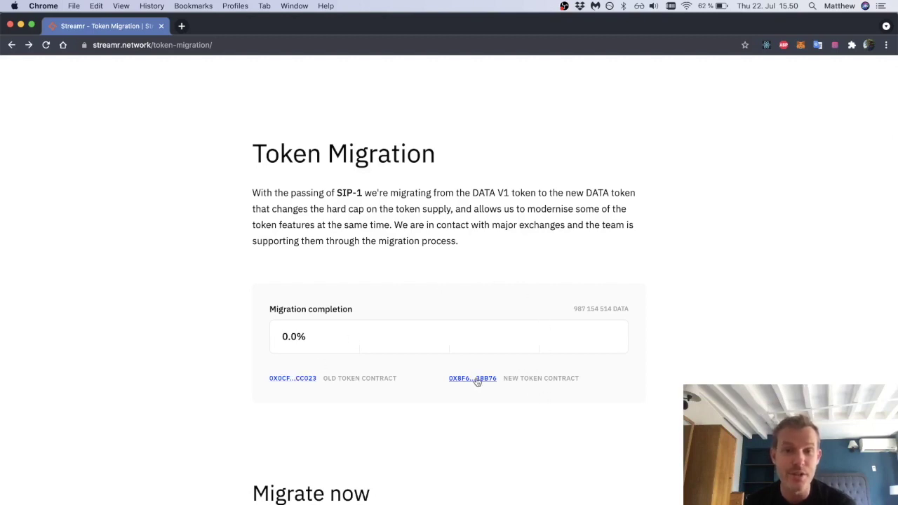
{"action": "scroll", "coordinate": [609, 394], "scroll_direction": "down", "scroll_amount": 1}
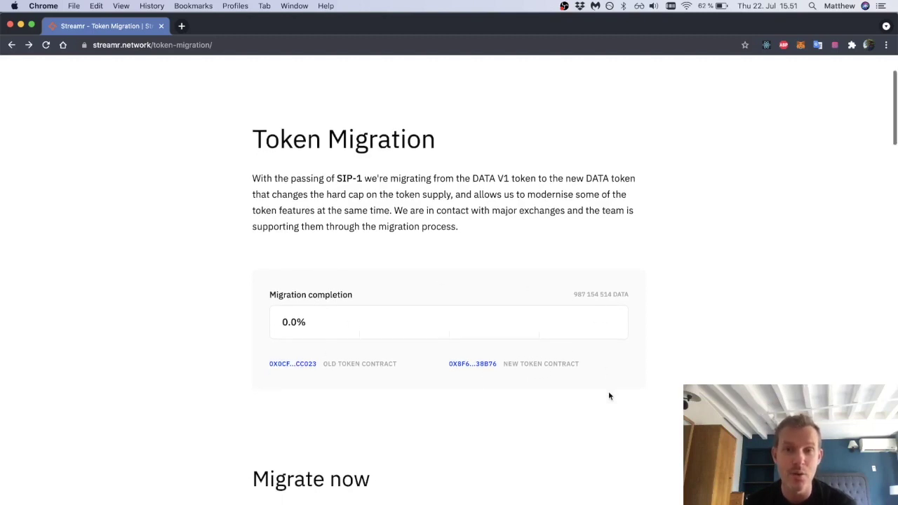
{"action": "scroll", "coordinate": [609, 396], "scroll_direction": "down", "scroll_amount": 5}
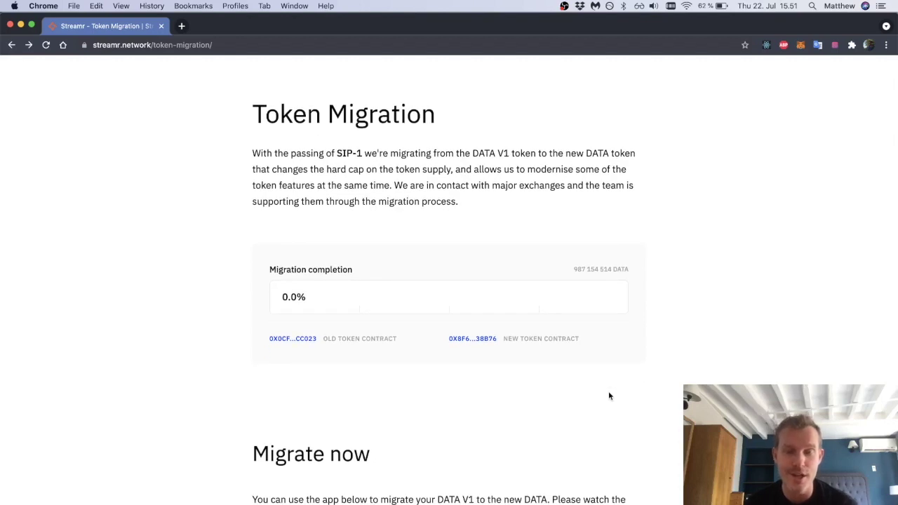
{"action": "scroll", "coordinate": [608, 395], "scroll_direction": "down", "scroll_amount": 8}
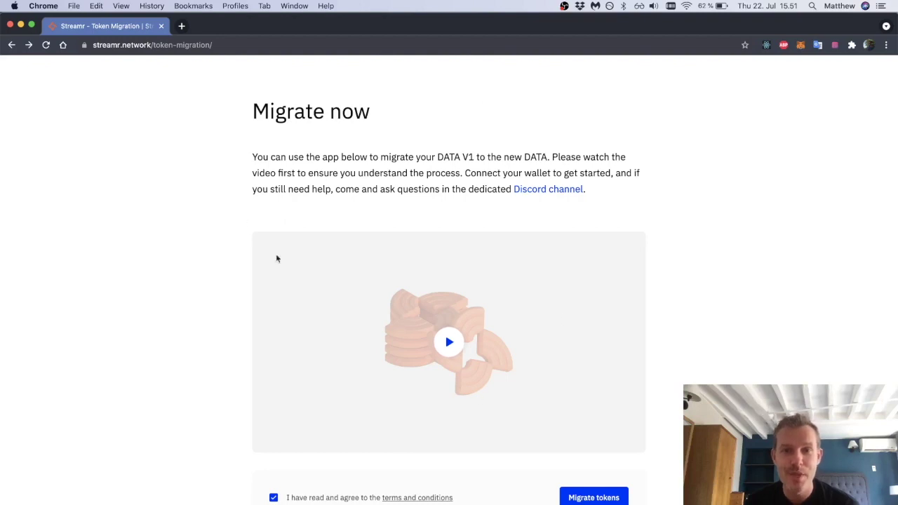
{"action": "scroll", "coordinate": [561, 398], "scroll_direction": "down", "scroll_amount": 6}
{"action": "scroll", "coordinate": [561, 397], "scroll_direction": "down", "scroll_amount": 8}
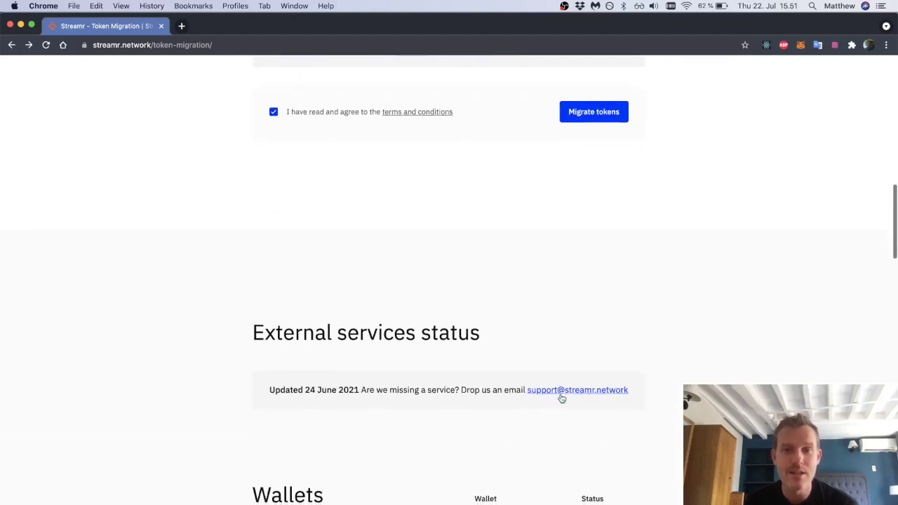
{"action": "scroll", "coordinate": [559, 401], "scroll_direction": "down", "scroll_amount": 1}
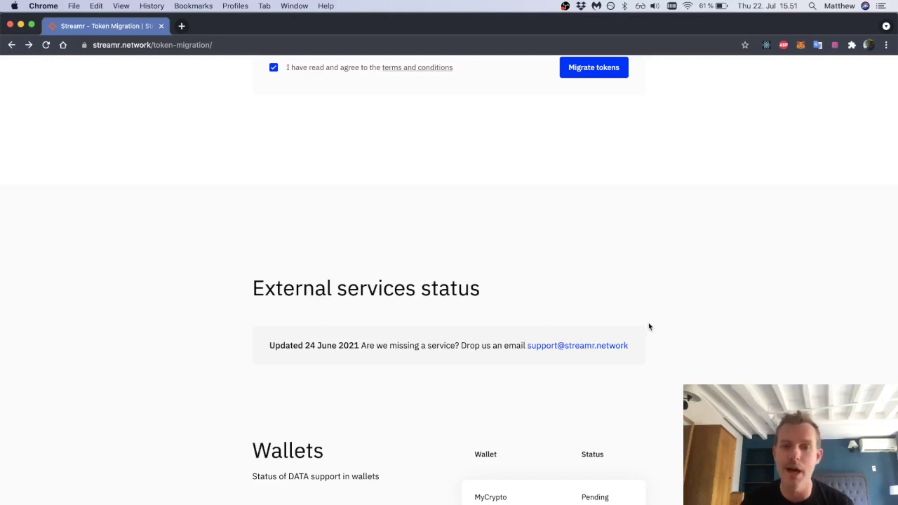
{"action": "scroll", "coordinate": [649, 326], "scroll_direction": "down", "scroll_amount": 1}
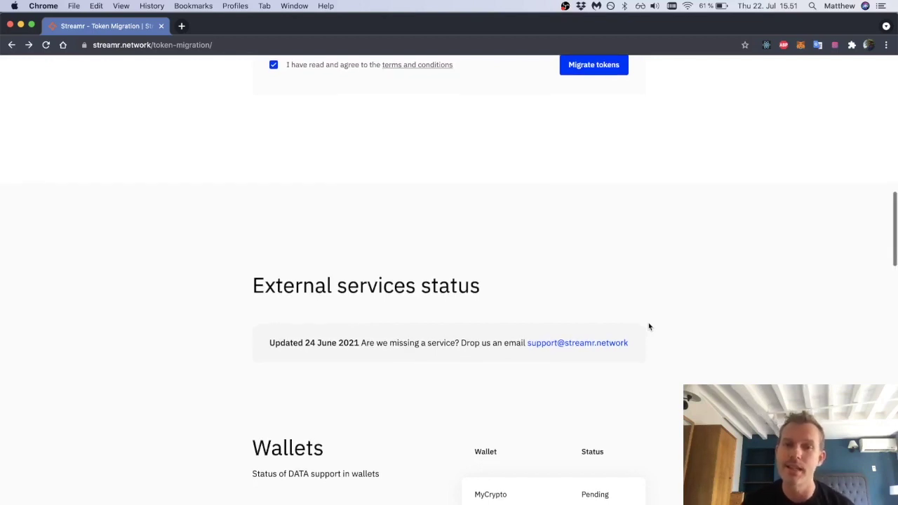
{"action": "scroll", "coordinate": [670, 435], "scroll_direction": "down", "scroll_amount": 3}
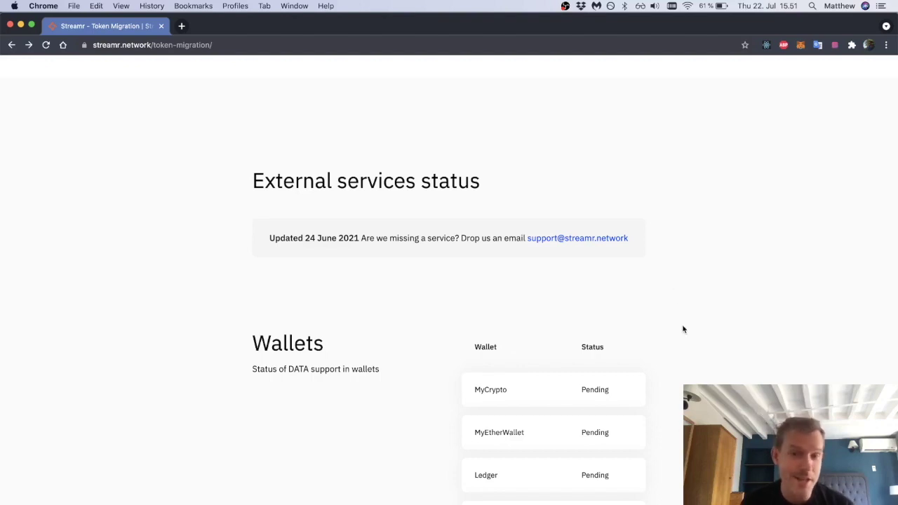
Make sure the terms and conditions are accepted, and open the token migration app
{"action": "scroll", "coordinate": [681, 326], "scroll_direction": "up", "scroll_amount": 4}
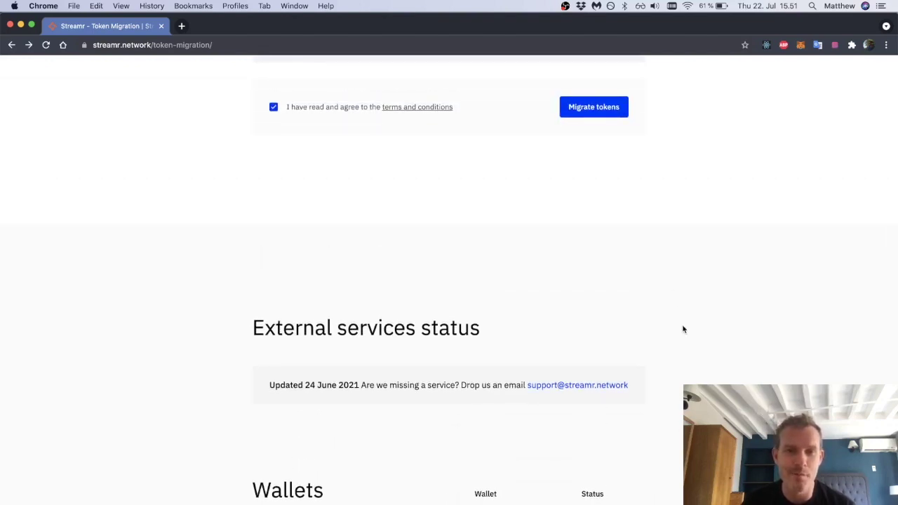
{"action": "scroll", "coordinate": [683, 329], "scroll_direction": "up", "scroll_amount": 2}
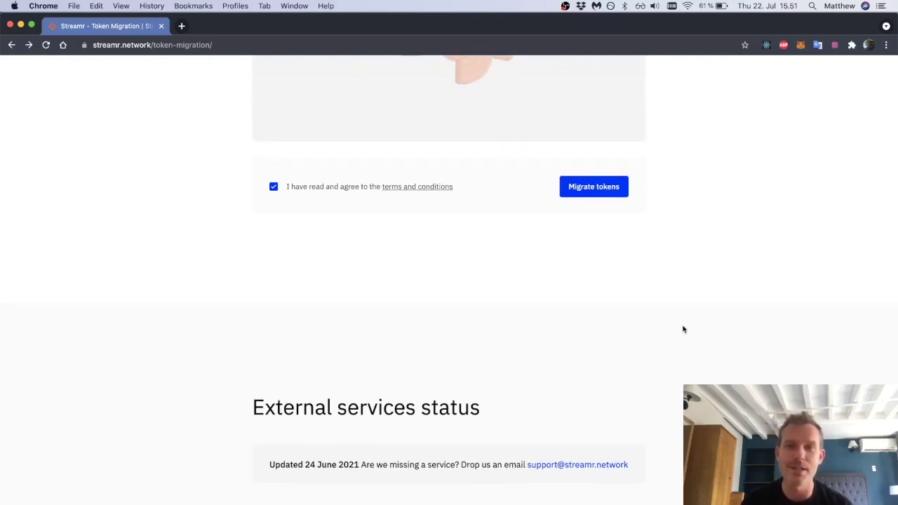
{"action": "scroll", "coordinate": [683, 329], "scroll_direction": "up", "scroll_amount": 6}
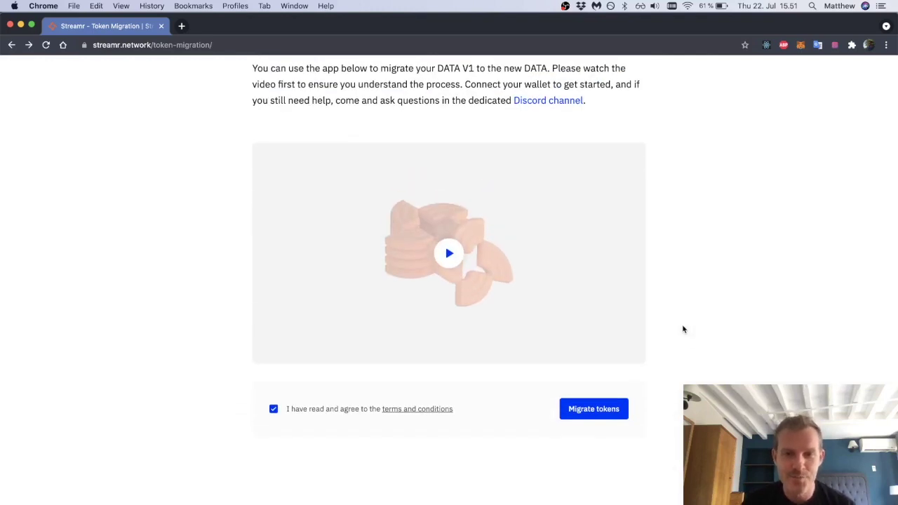
{"action": "left_click", "coordinate": [271, 412]}
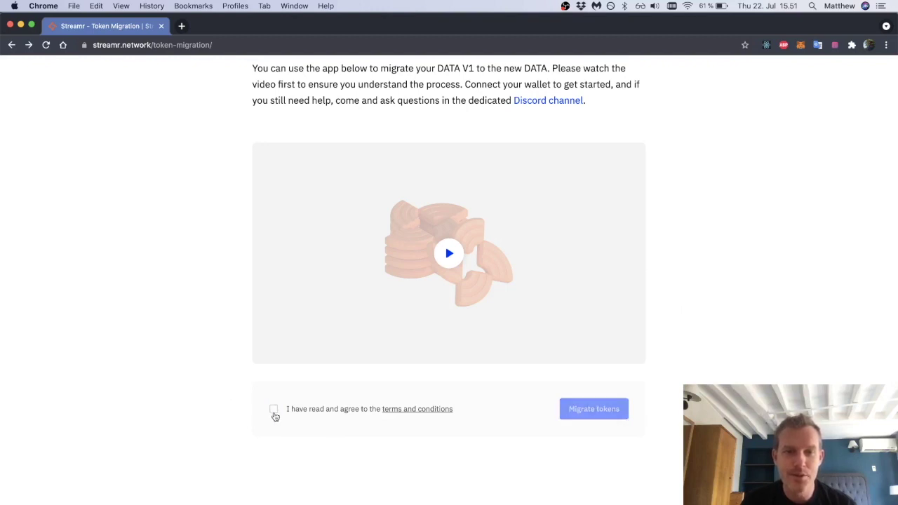
{"action": "left_click", "coordinate": [273, 412]}
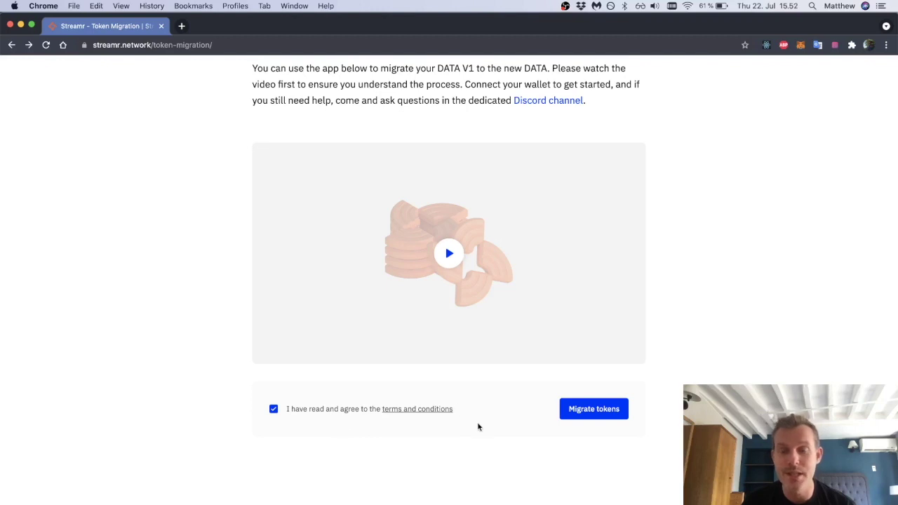
{"action": "left_click", "coordinate": [609, 416]}
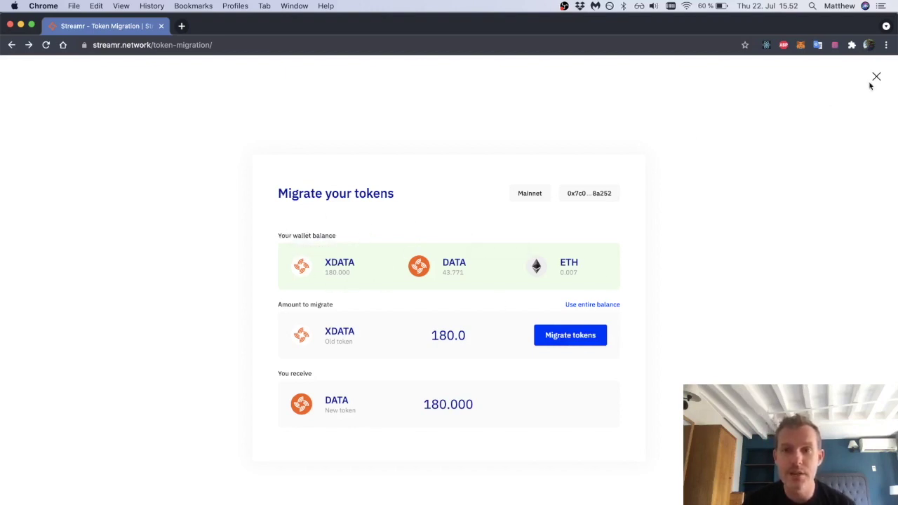
Switch the connected MetaMask wallet to Account 1
{"action": "left_click", "coordinate": [799, 46]}
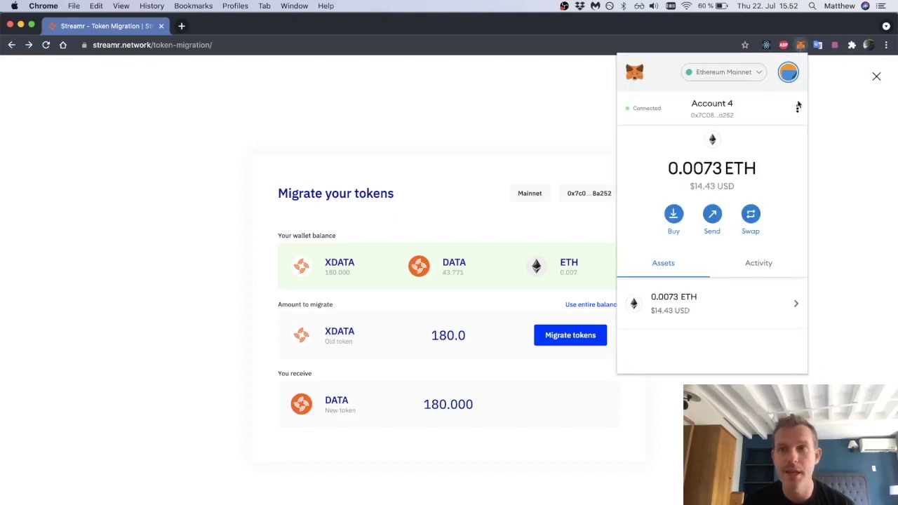
{"action": "left_click", "coordinate": [787, 72]}
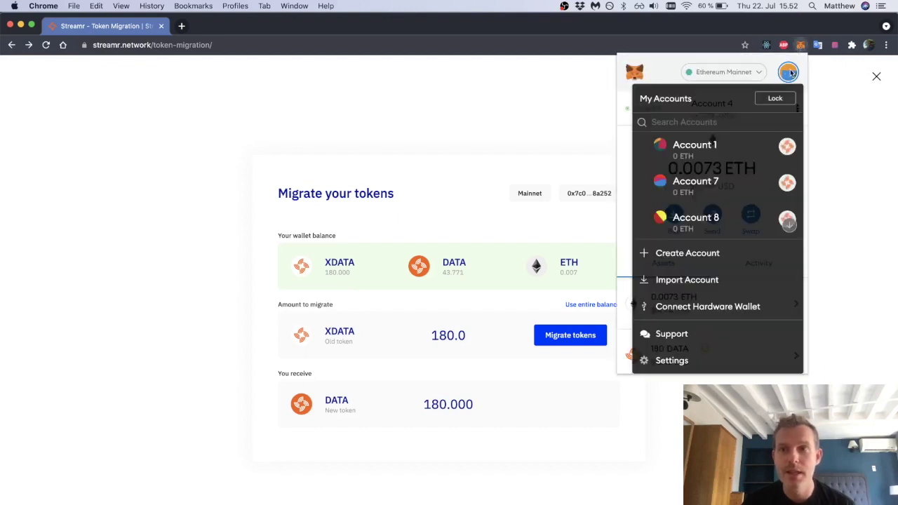
{"action": "left_click", "coordinate": [735, 153]}
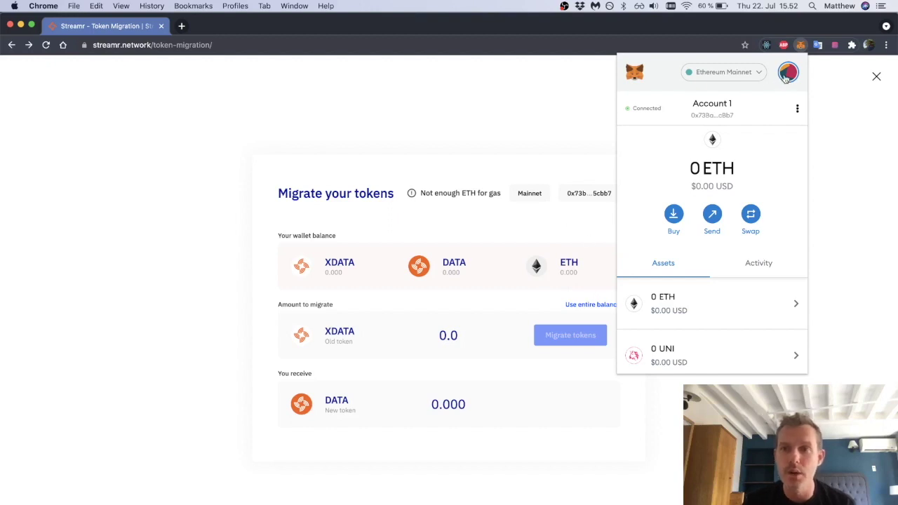
Switch the MetaMask wallet to the imported Account 4 and return to the migration form
{"action": "left_click", "coordinate": [786, 76]}
{"action": "scroll", "coordinate": [738, 163], "scroll_direction": "down", "scroll_amount": 3}
{"action": "scroll", "coordinate": [738, 162], "scroll_direction": "down", "scroll_amount": 6}
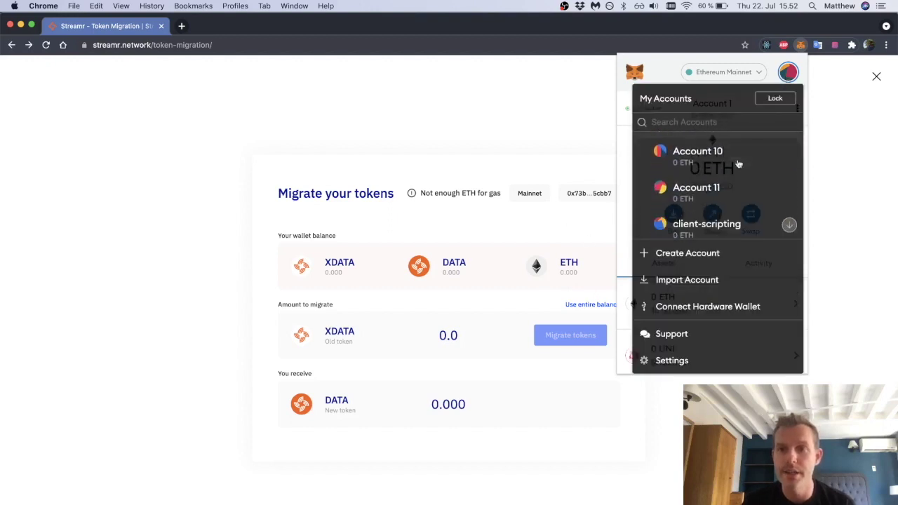
{"action": "scroll", "coordinate": [738, 164], "scroll_direction": "down", "scroll_amount": 8}
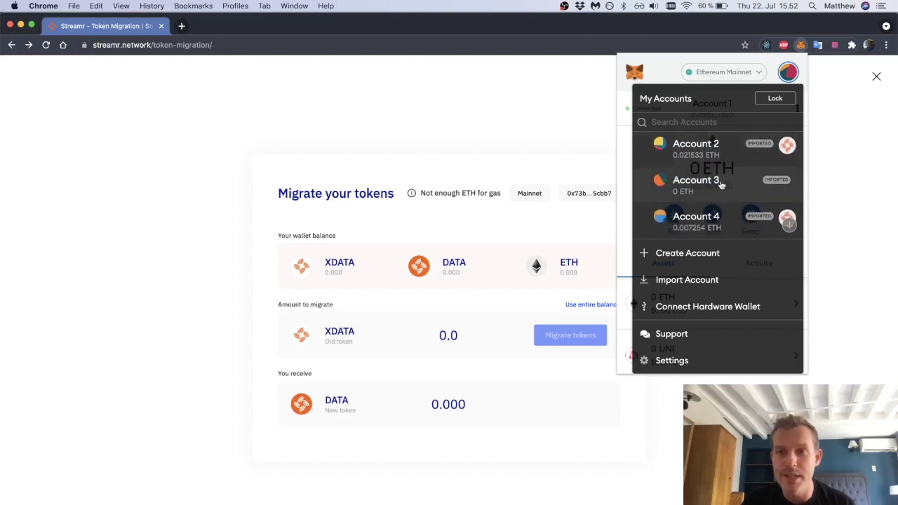
{"action": "left_click", "coordinate": [707, 219]}
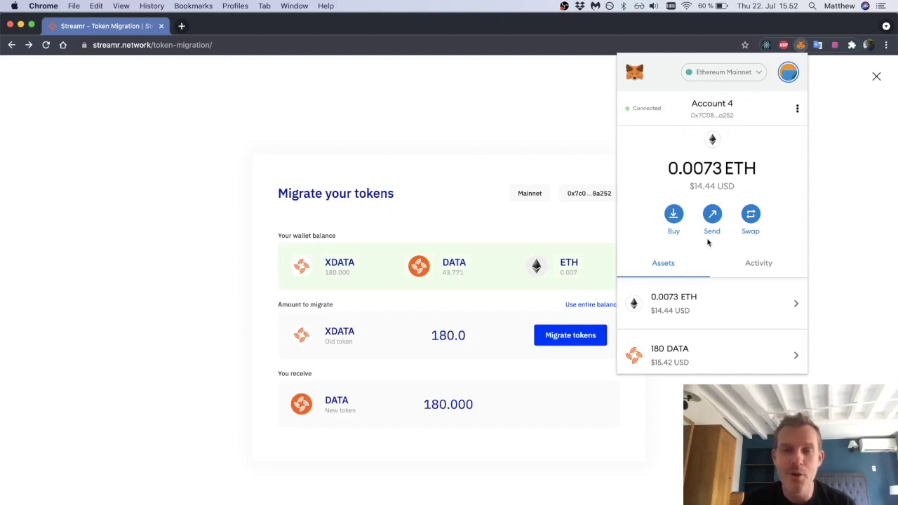
{"action": "left_click", "coordinate": [470, 224]}
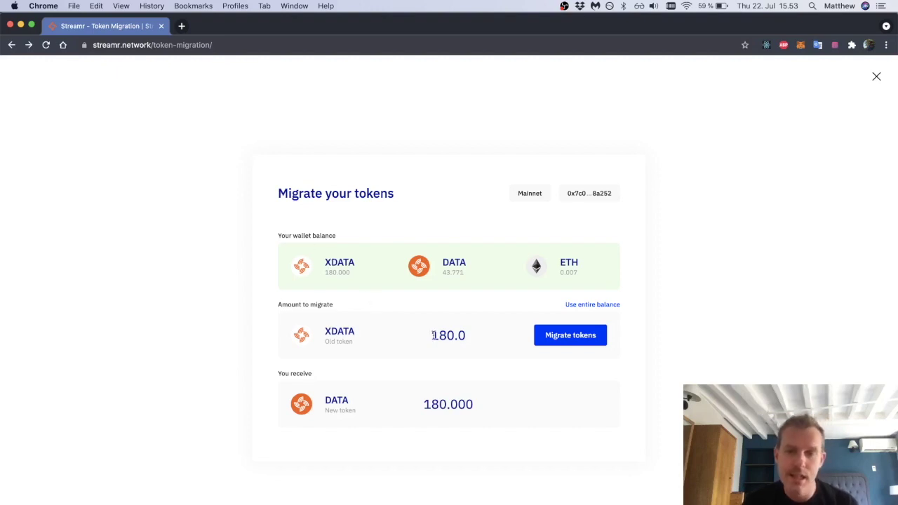
Check Account 4's token assets in MetaMask against the wallet balance in the migration form
{"action": "left_click", "coordinate": [801, 46]}
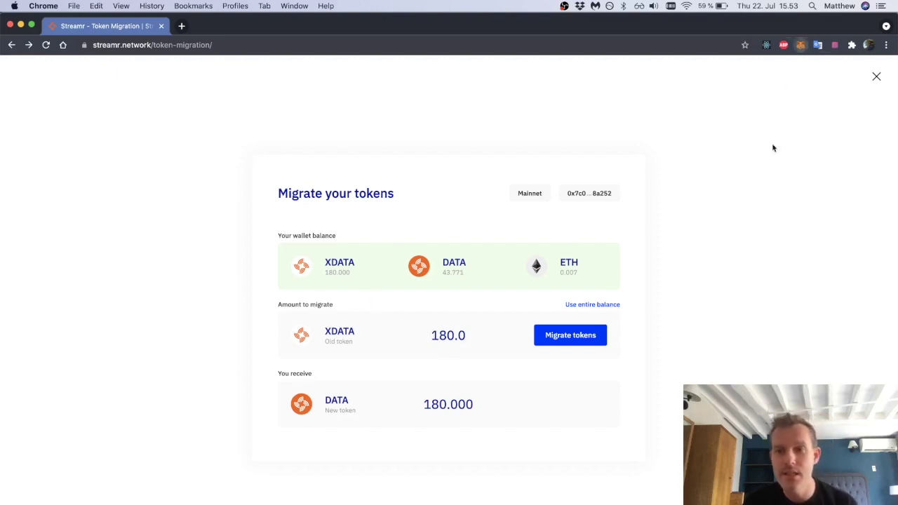
{"action": "scroll", "coordinate": [731, 273], "scroll_direction": "down", "scroll_amount": 3}
{"action": "scroll", "coordinate": [730, 273], "scroll_direction": "down", "scroll_amount": 2}
{"action": "scroll", "coordinate": [727, 271], "scroll_direction": "up", "scroll_amount": 5}
{"action": "scroll", "coordinate": [727, 273], "scroll_direction": "down", "scroll_amount": 1}
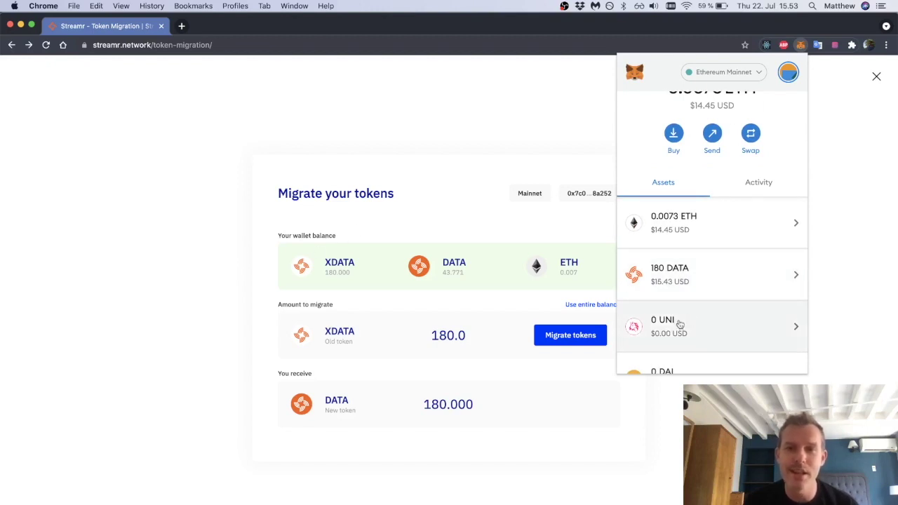
{"action": "left_click", "coordinate": [332, 273]}
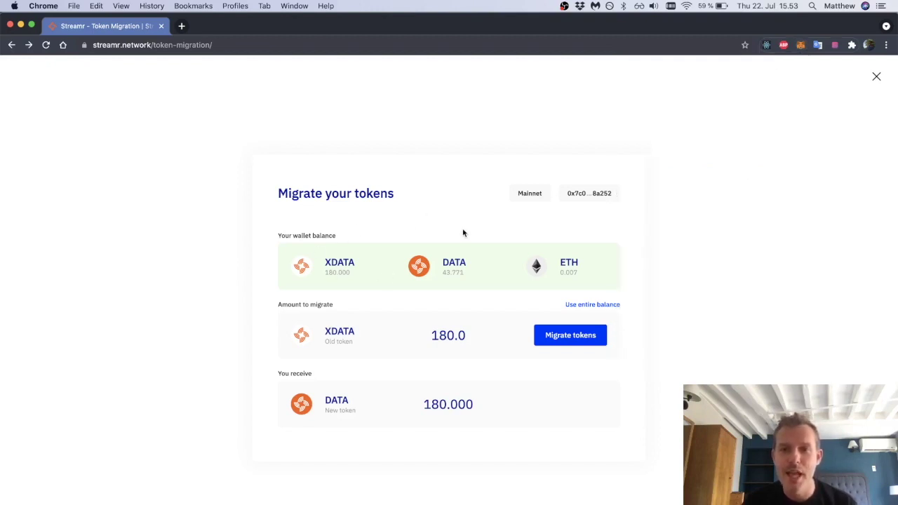
Set the amount to migrate to 10 XDATA and submit the migration to the wallet
{"action": "double_click", "coordinate": [434, 340]}
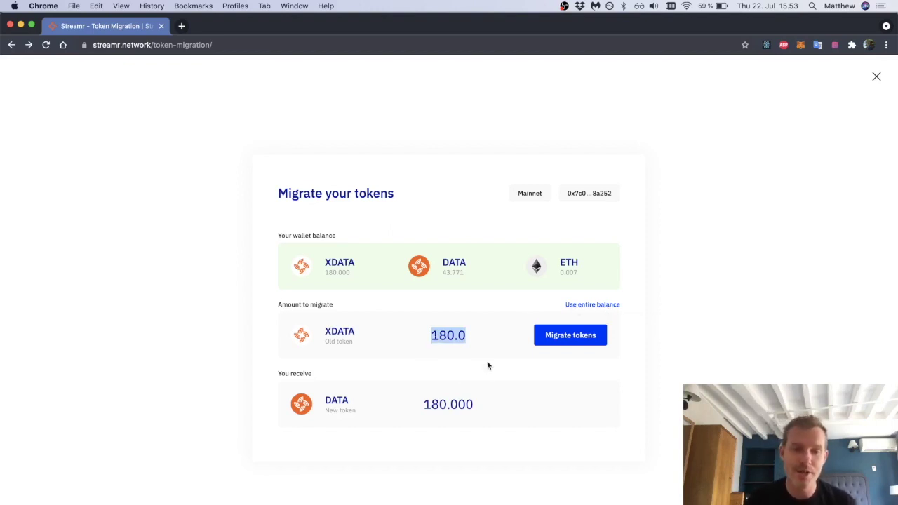
{"action": "type", "text": "10"}
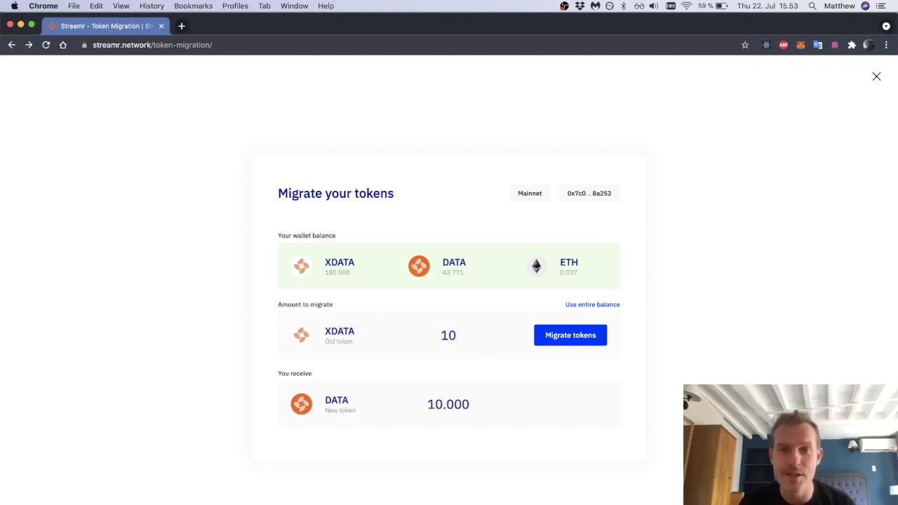
{"action": "left_click", "coordinate": [581, 342]}
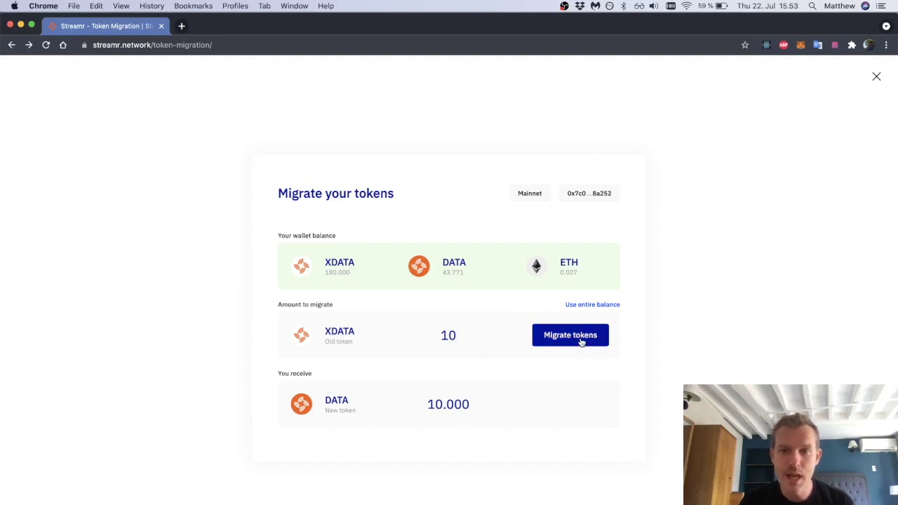
{"action": "left_click", "coordinate": [580, 341]}
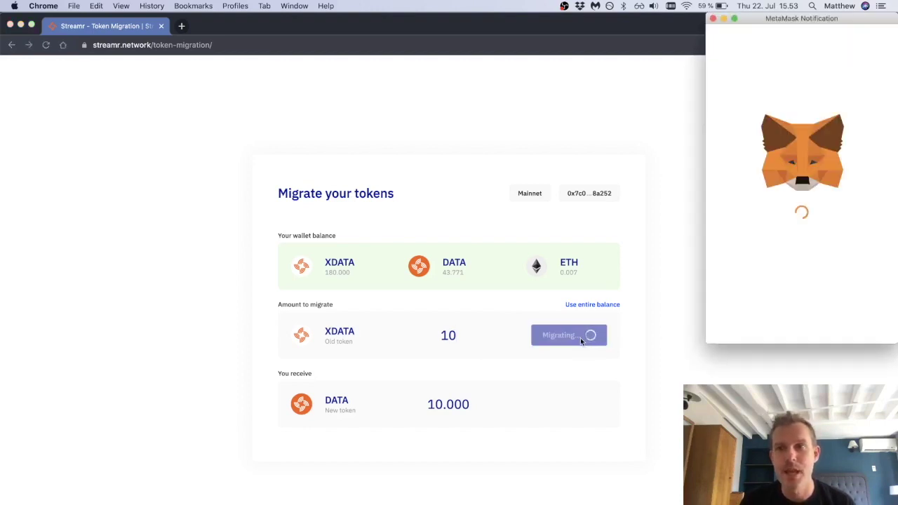
Set the gas fee for the token upgrade transaction to the Fast option and save it
{"action": "left_click_drag", "start_coordinate": [821, 24], "coordinate": [529, 157]}
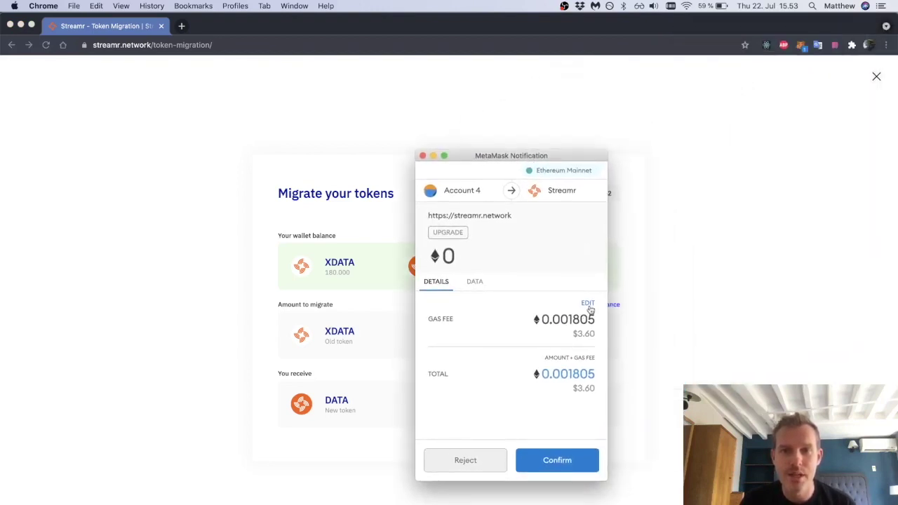
{"action": "left_click", "coordinate": [589, 306]}
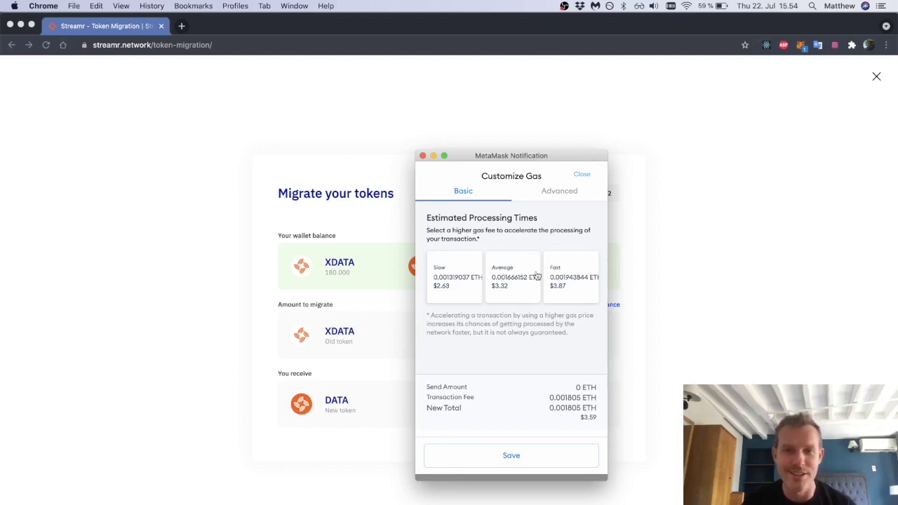
{"action": "left_click", "coordinate": [569, 282]}
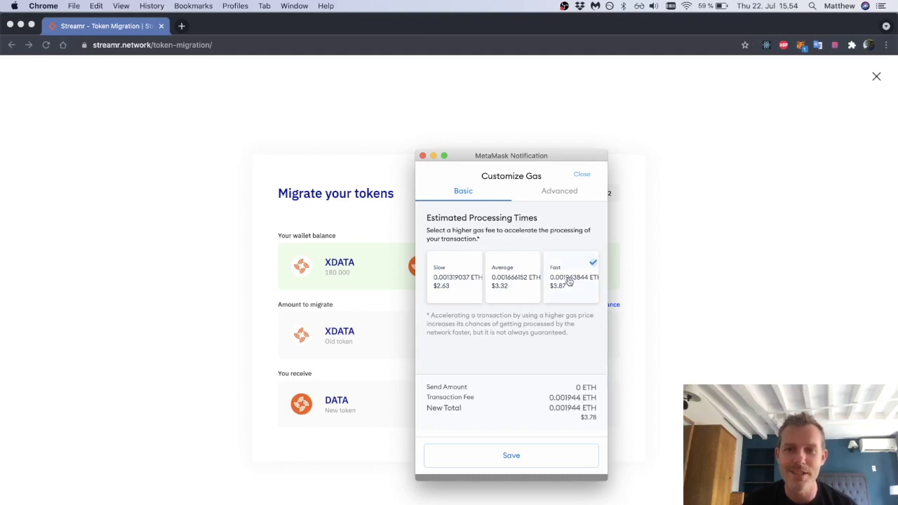
{"action": "left_click", "coordinate": [532, 460]}
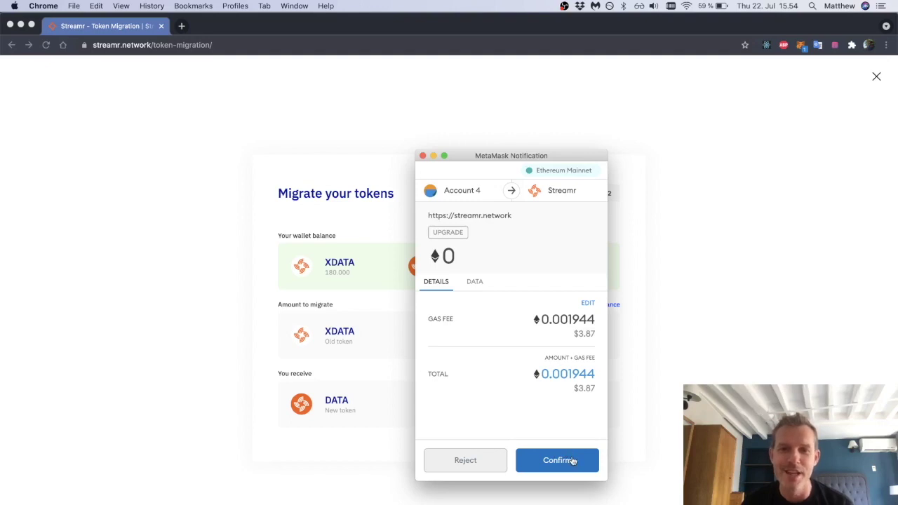
Confirm the Upgrade transaction in MetaMask and close the migration form
{"action": "double_click", "coordinate": [459, 233]}
{"action": "left_click", "coordinate": [489, 234]}
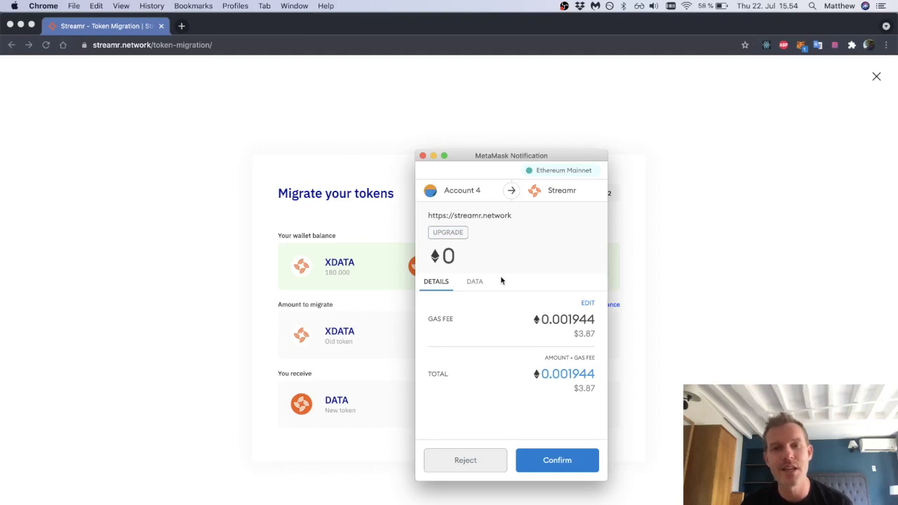
{"action": "left_click", "coordinate": [580, 461]}
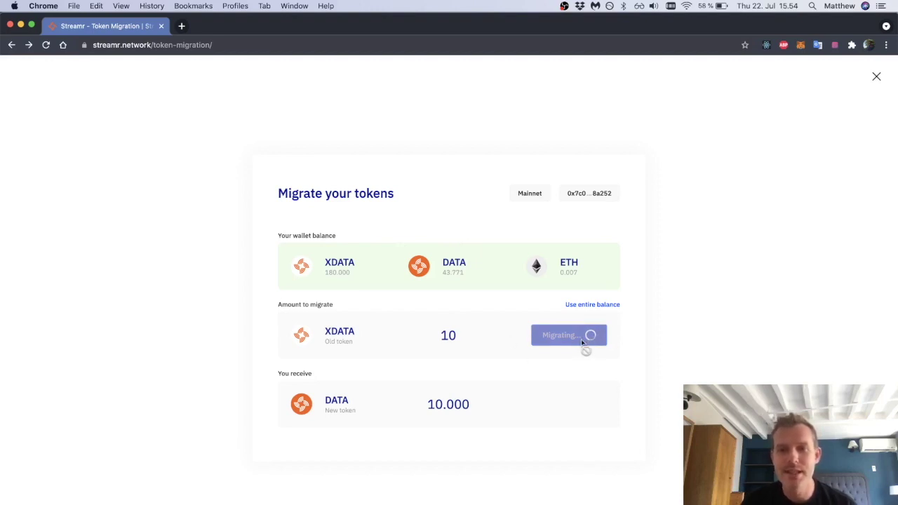
{"action": "left_click", "coordinate": [876, 79]}
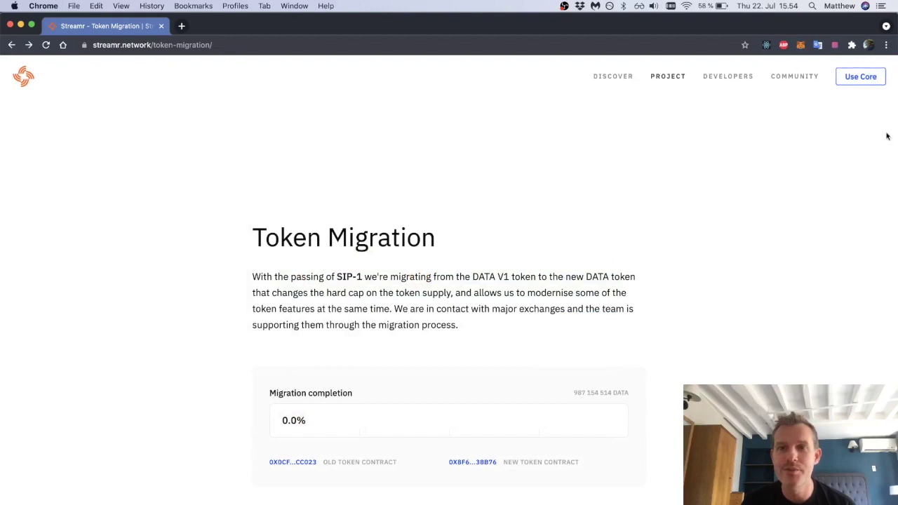
Open the latest Upgrade transaction from the MetaMask account's activity on Etherscan
{"action": "left_click", "coordinate": [801, 44]}
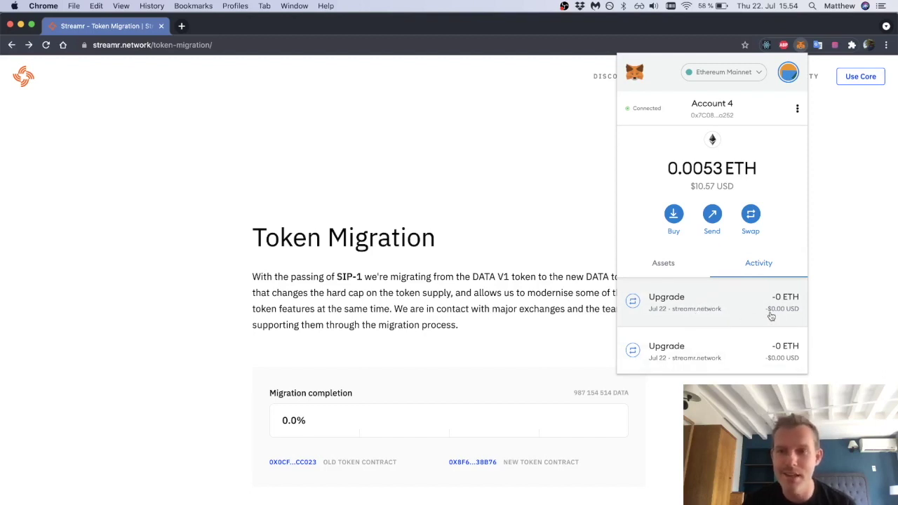
{"action": "left_click", "coordinate": [771, 316]}
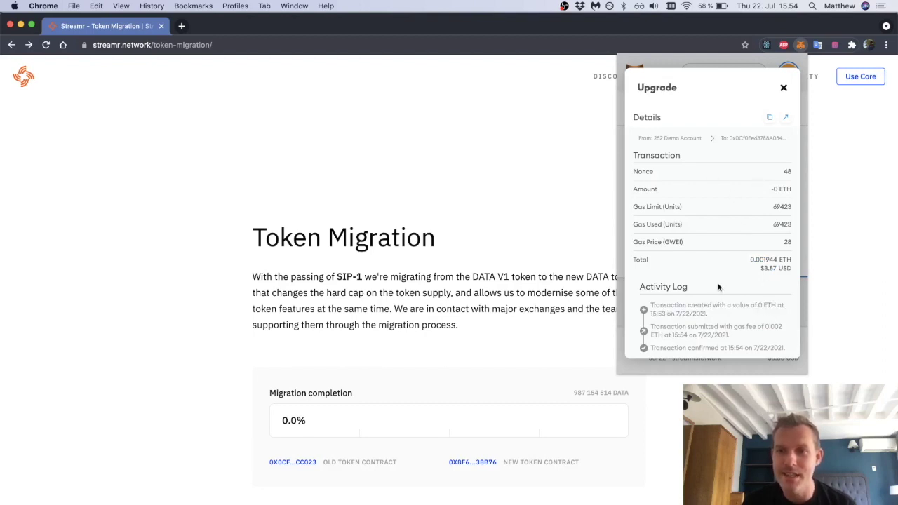
{"action": "left_click", "coordinate": [785, 117]}
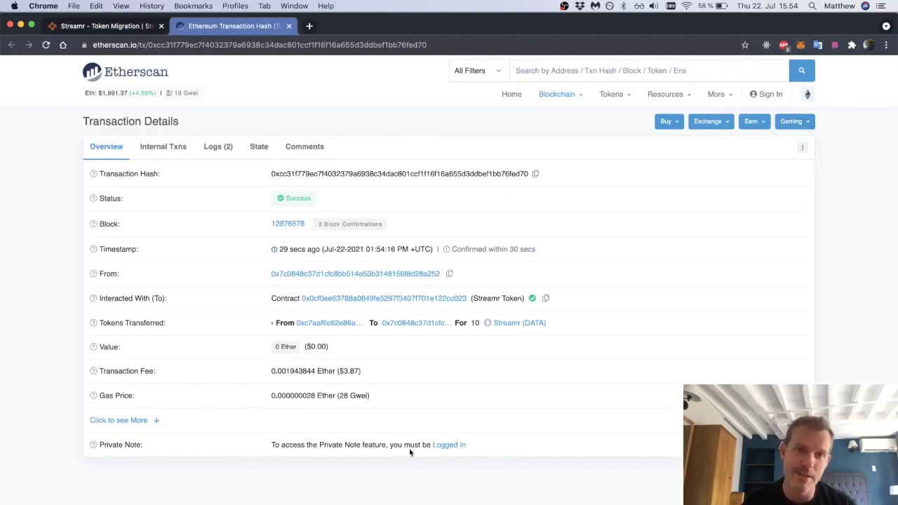
Review Account 4's token assets in MetaMask and open the transferred Streamr (DATA) token's page on Etherscan
{"action": "left_click", "coordinate": [804, 44]}
{"action": "scroll", "coordinate": [770, 175], "scroll_direction": "down", "scroll_amount": 3}
{"action": "scroll", "coordinate": [768, 172], "scroll_direction": "up", "scroll_amount": 3}
{"action": "left_click", "coordinate": [663, 216]}
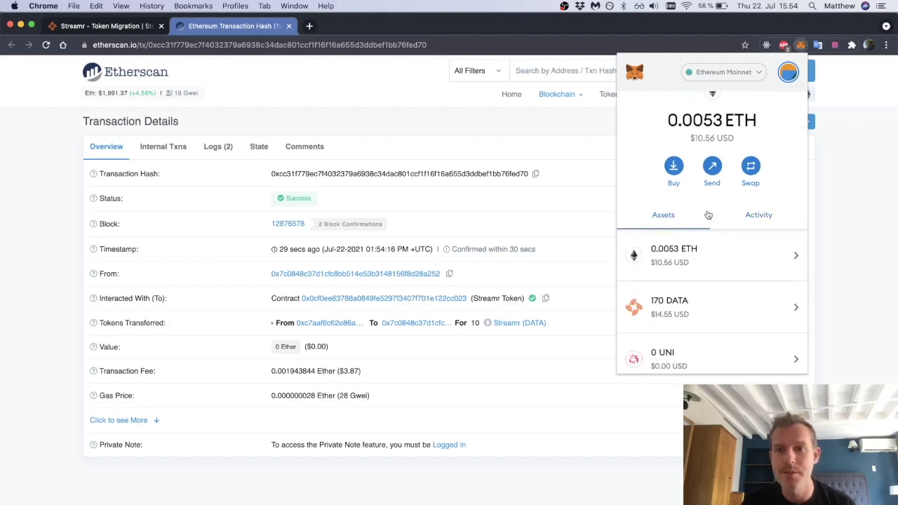
{"action": "scroll", "coordinate": [757, 236], "scroll_direction": "down", "scroll_amount": 5}
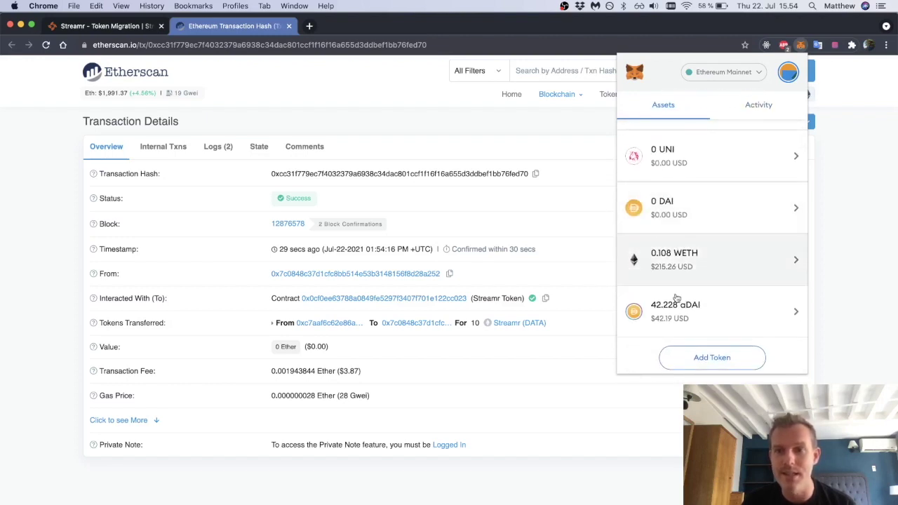
{"action": "scroll", "coordinate": [715, 194], "scroll_direction": "up", "scroll_amount": 5}
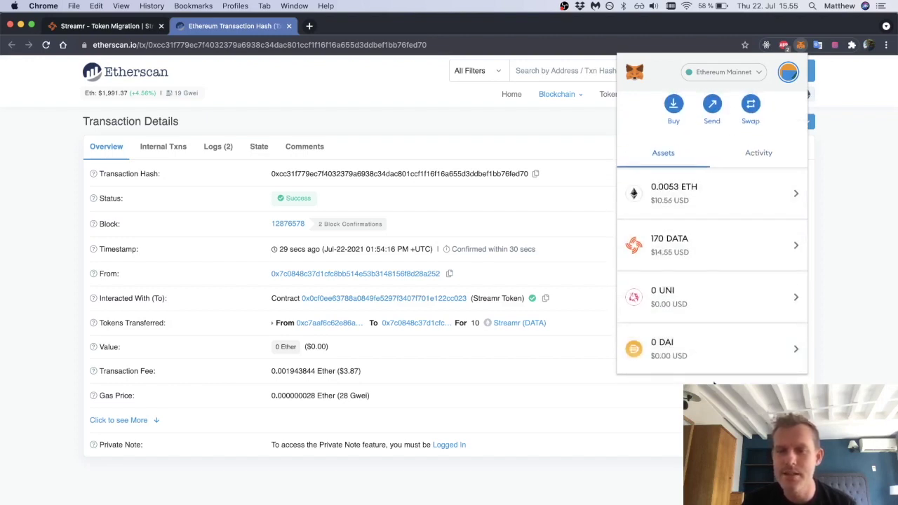
{"action": "scroll", "coordinate": [715, 329], "scroll_direction": "up", "scroll_amount": 3}
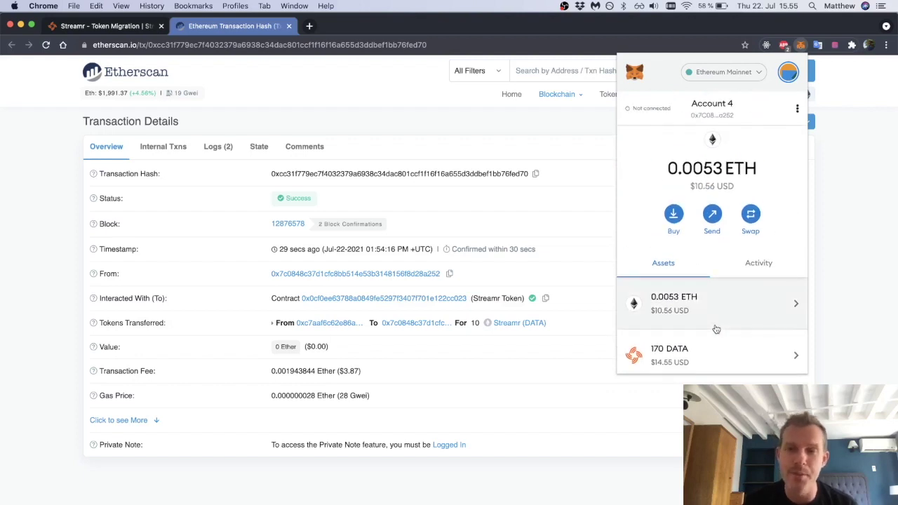
{"action": "scroll", "coordinate": [716, 329], "scroll_direction": "down", "scroll_amount": 1}
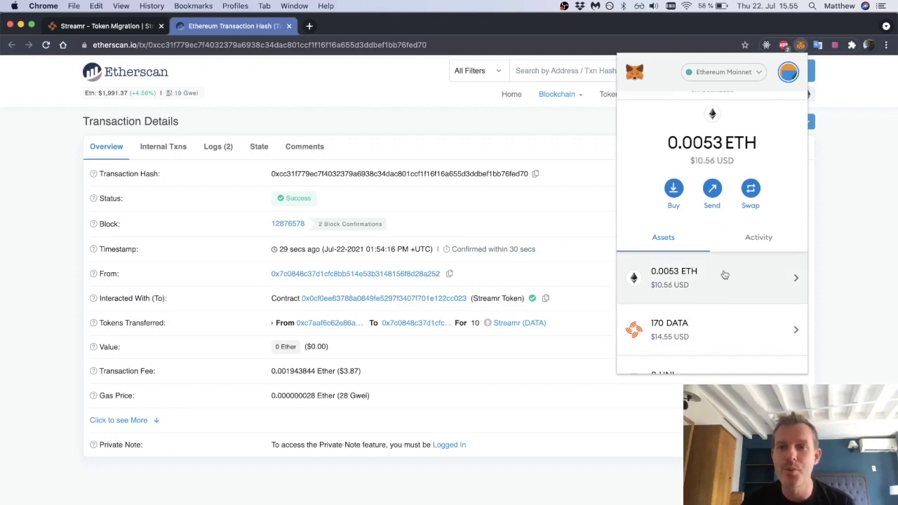
{"action": "scroll", "coordinate": [697, 301], "scroll_direction": "down", "scroll_amount": 2}
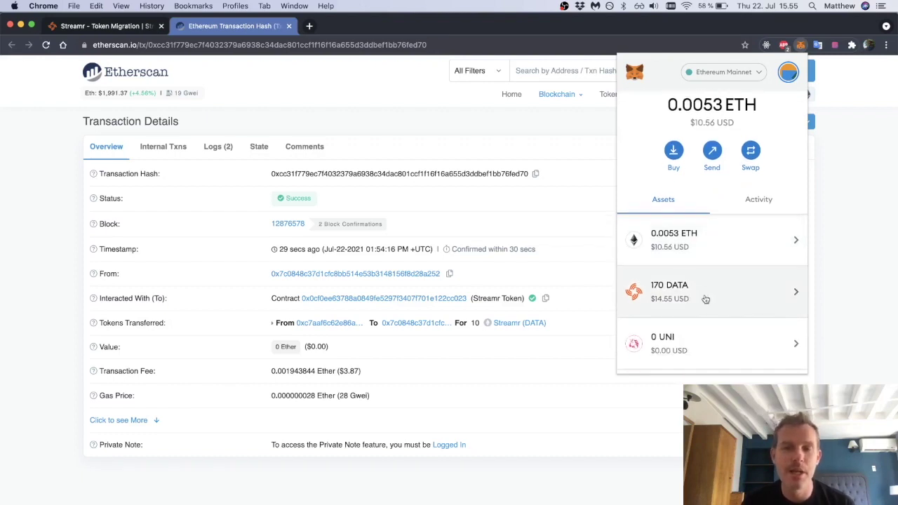
{"action": "scroll", "coordinate": [706, 298], "scroll_direction": "down", "scroll_amount": 5}
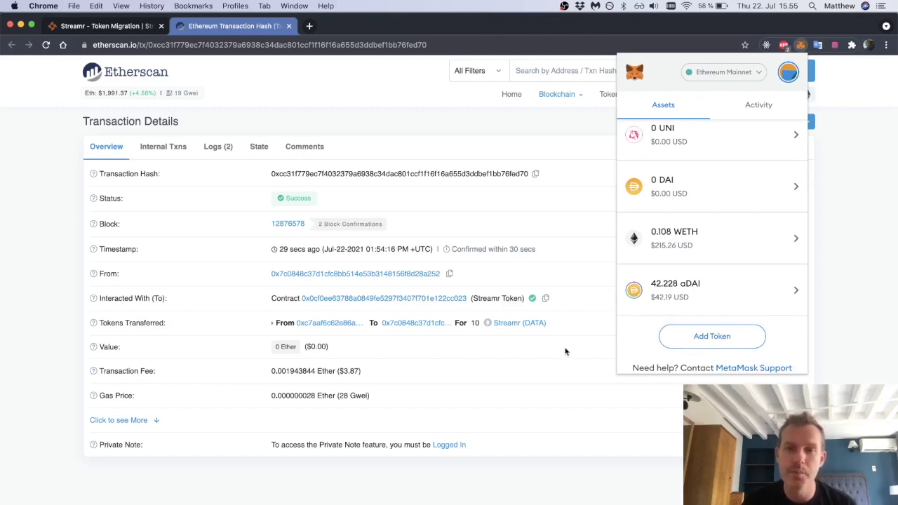
{"action": "left_click", "coordinate": [566, 352]}
{"action": "left_click", "coordinate": [533, 323]}
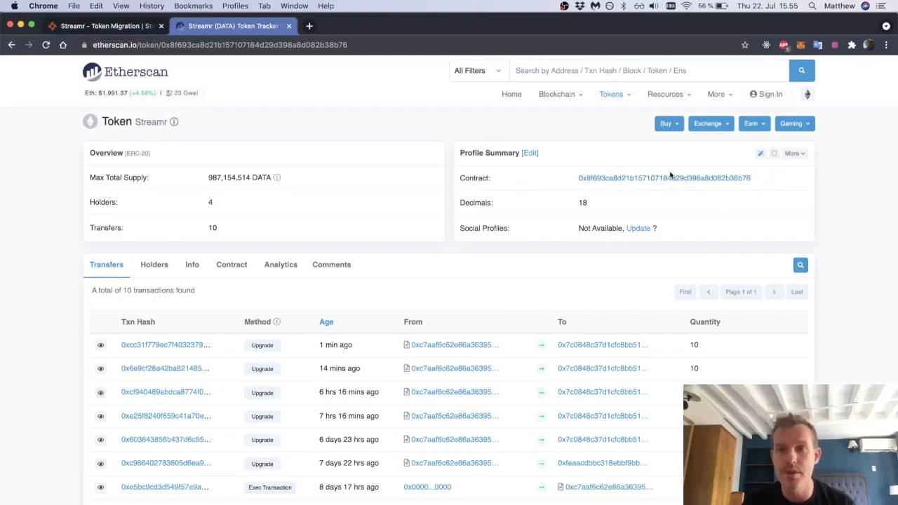
Open the new token contract linked on the Streamr token migration page and copy its contract address
{"action": "left_click", "coordinate": [108, 32]}
{"action": "scroll", "coordinate": [566, 233], "scroll_direction": "down", "scroll_amount": 2}
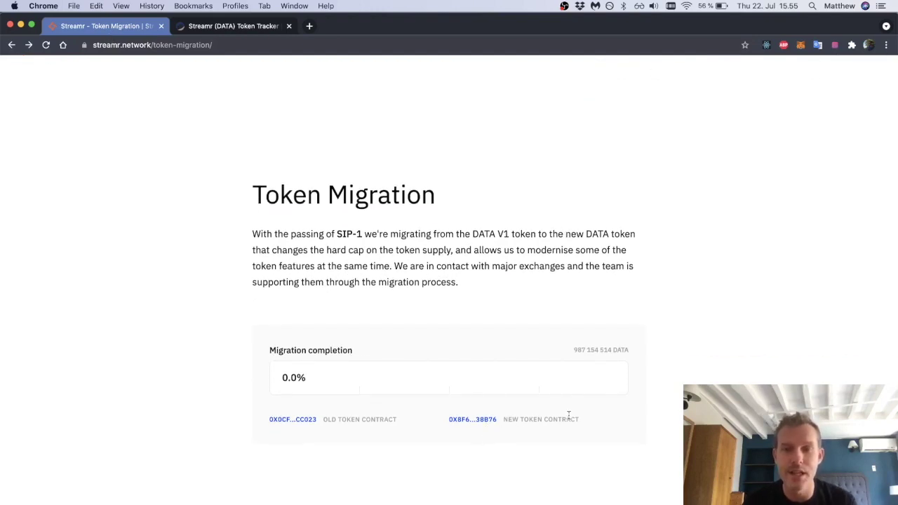
{"action": "left_click", "coordinate": [471, 419]}
{"action": "left_click", "coordinate": [214, 32]}
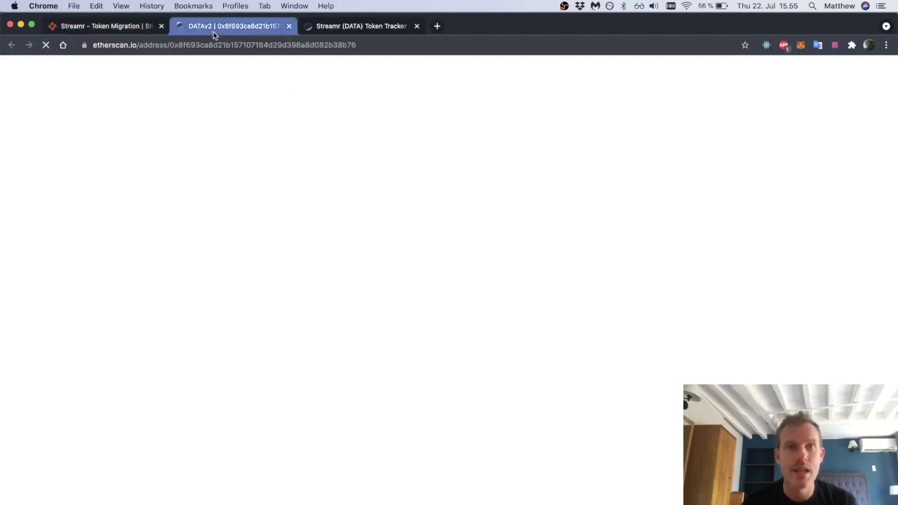
{"action": "double_click", "coordinate": [288, 44]}
{"action": "key", "text": "super+c"}
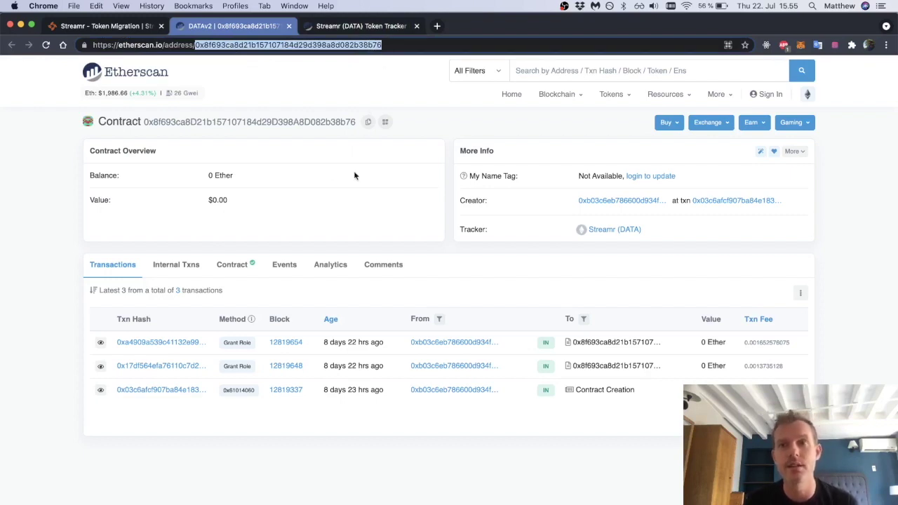
Add the new DATA token to MetaMask as a custom token using the copied contract address
{"action": "left_click", "coordinate": [800, 46]}
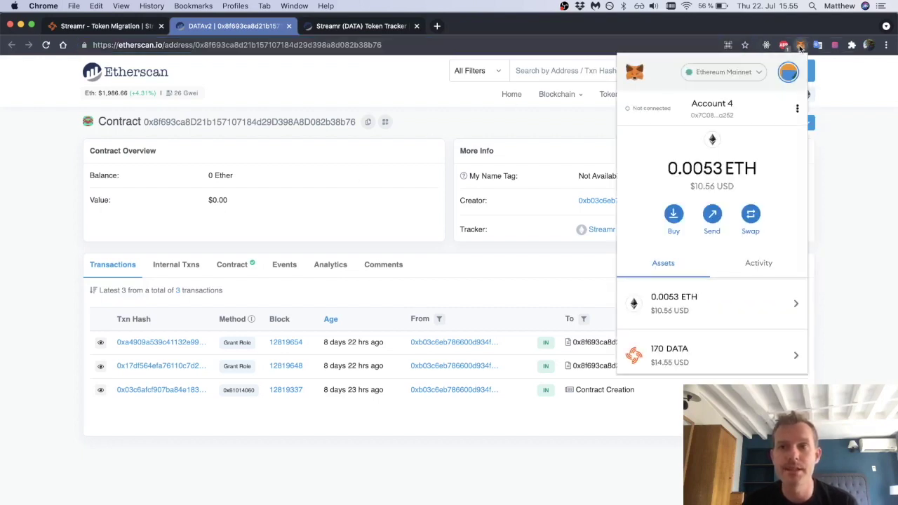
{"action": "scroll", "coordinate": [772, 280], "scroll_direction": "down", "scroll_amount": 5}
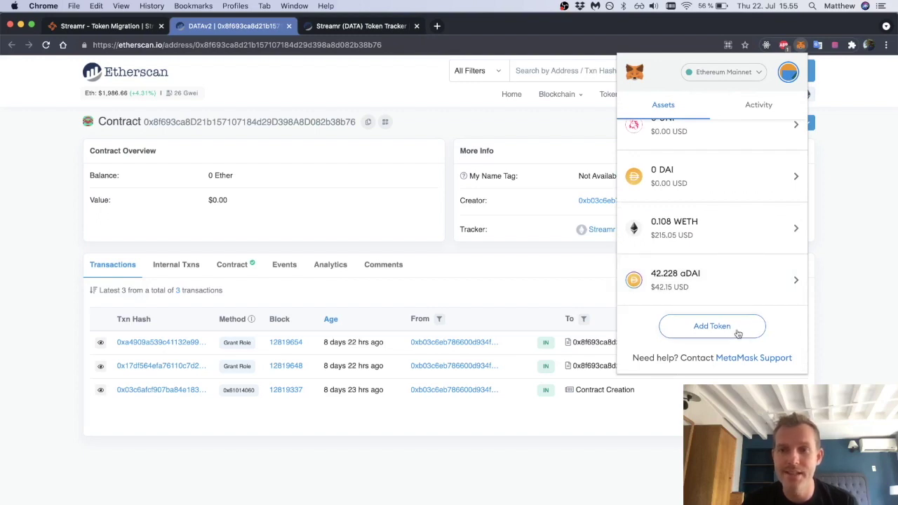
{"action": "left_click", "coordinate": [737, 333]}
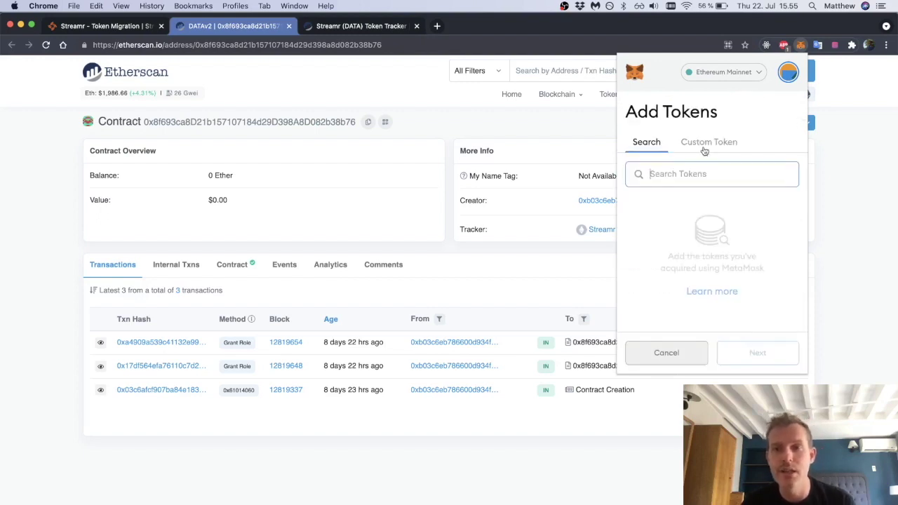
{"action": "left_click", "coordinate": [704, 144]}
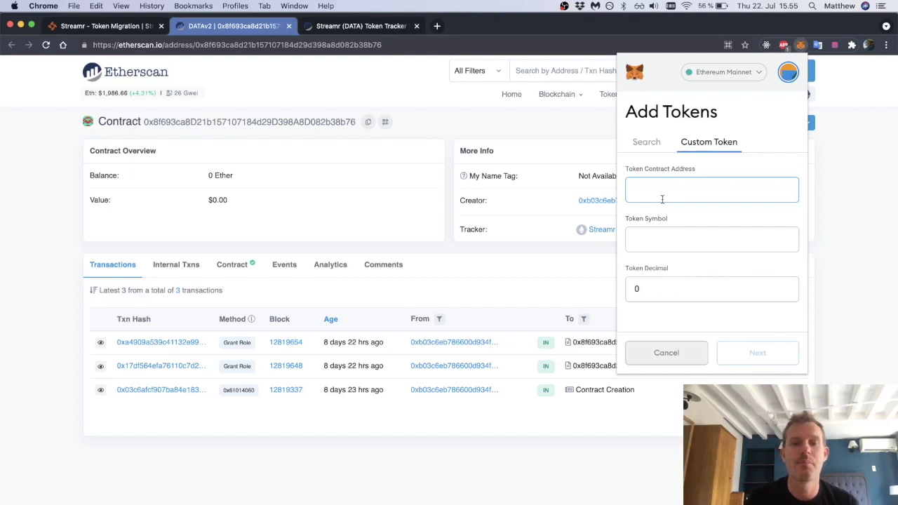
{"action": "key", "text": "super+v"}
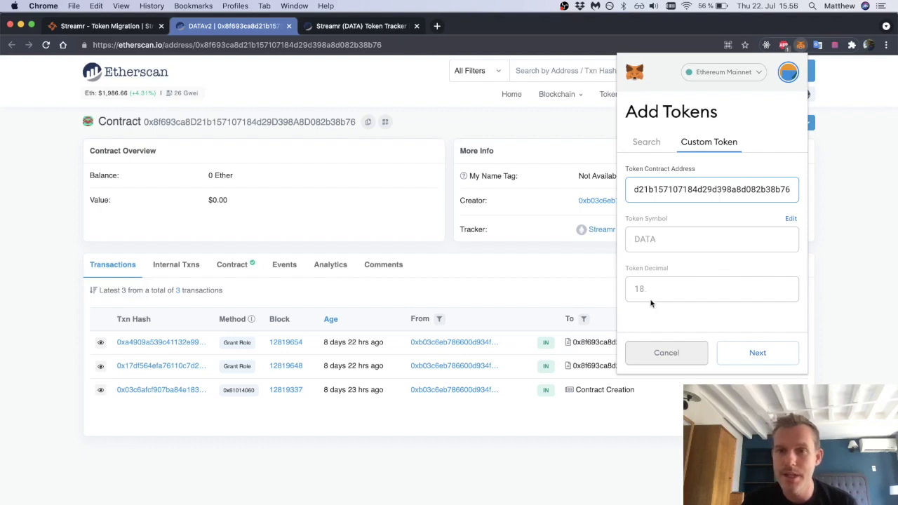
{"action": "left_click", "coordinate": [757, 353]}
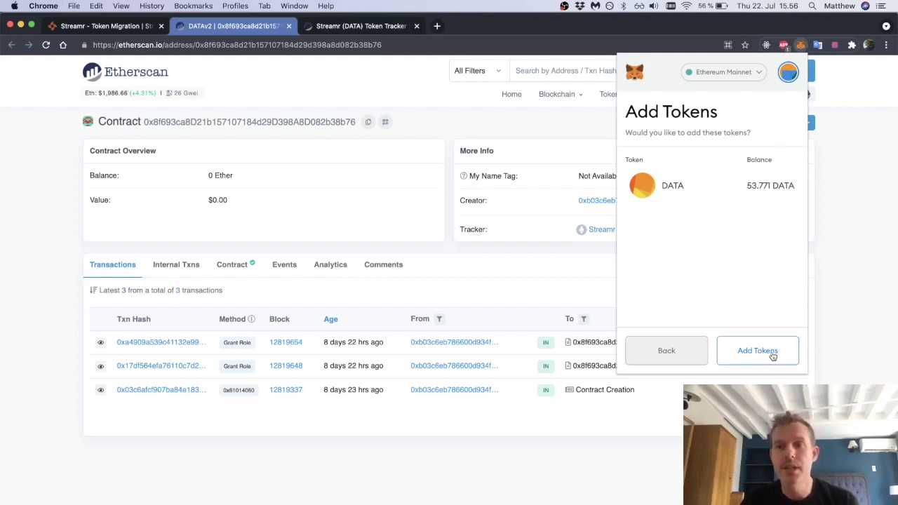
{"action": "left_click", "coordinate": [772, 356]}
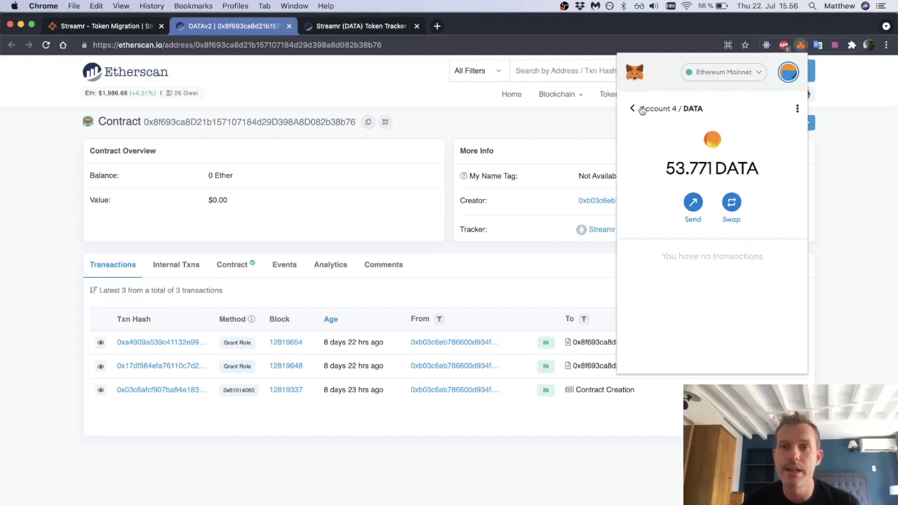
Check Account 4's asset list for the added DATA token and highlight the contract address in the page URL
{"action": "left_click", "coordinate": [638, 109]}
{"action": "scroll", "coordinate": [693, 214], "scroll_direction": "down", "scroll_amount": 5}
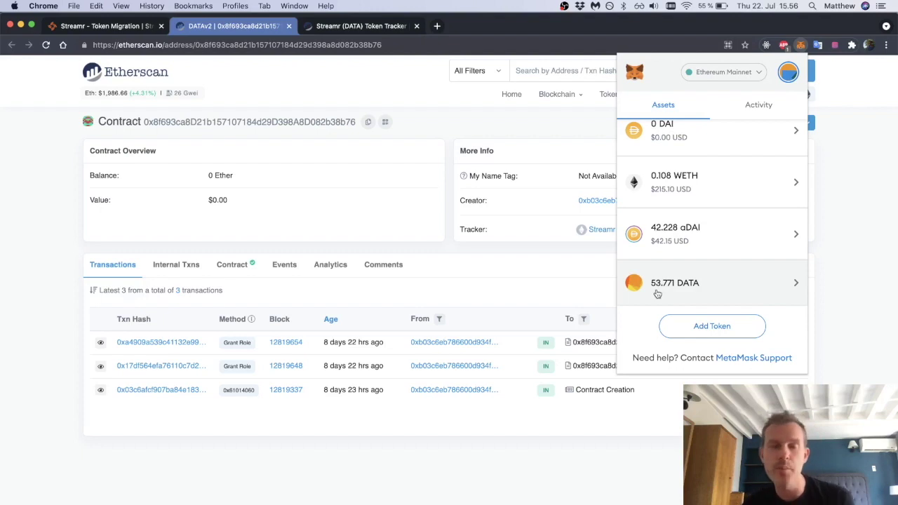
{"action": "double_click", "coordinate": [288, 44]}
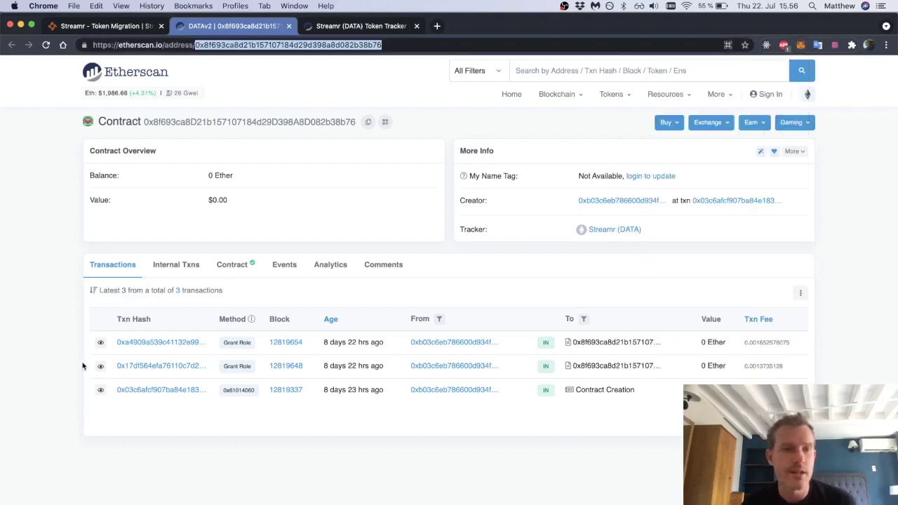
Return to the Streamr token migration page and review the Migrate now section with its video and Discord channel link
{"action": "left_click", "coordinate": [100, 24]}
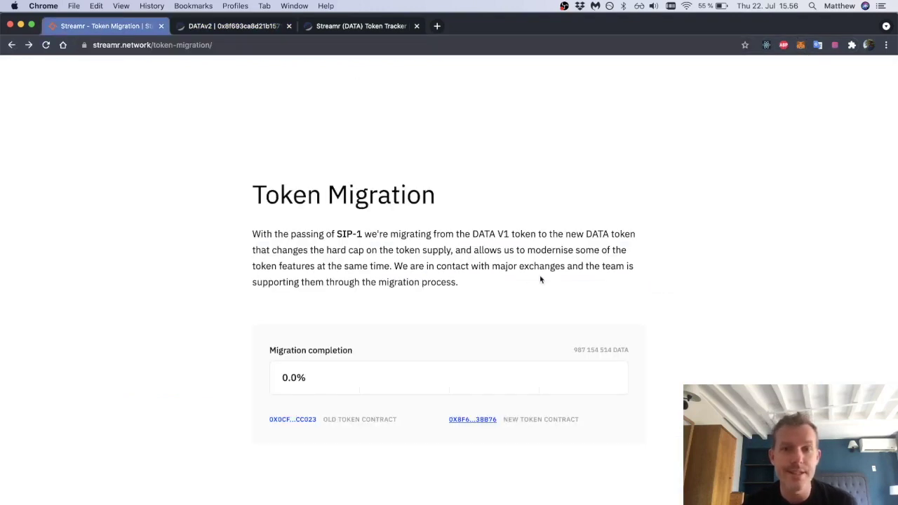
{"action": "scroll", "coordinate": [716, 316], "scroll_direction": "down", "scroll_amount": 5}
{"action": "scroll", "coordinate": [716, 316], "scroll_direction": "down", "scroll_amount": 2}
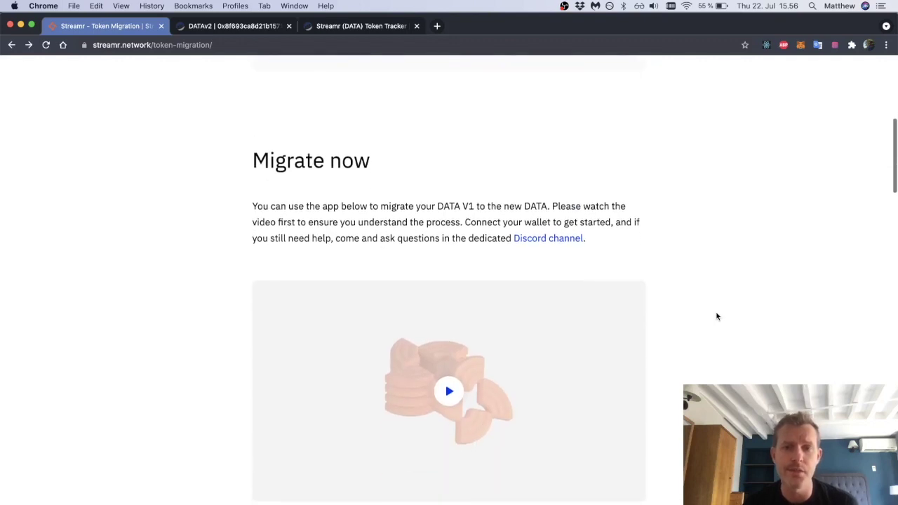
{"action": "scroll", "coordinate": [716, 316], "scroll_direction": "down", "scroll_amount": 1}
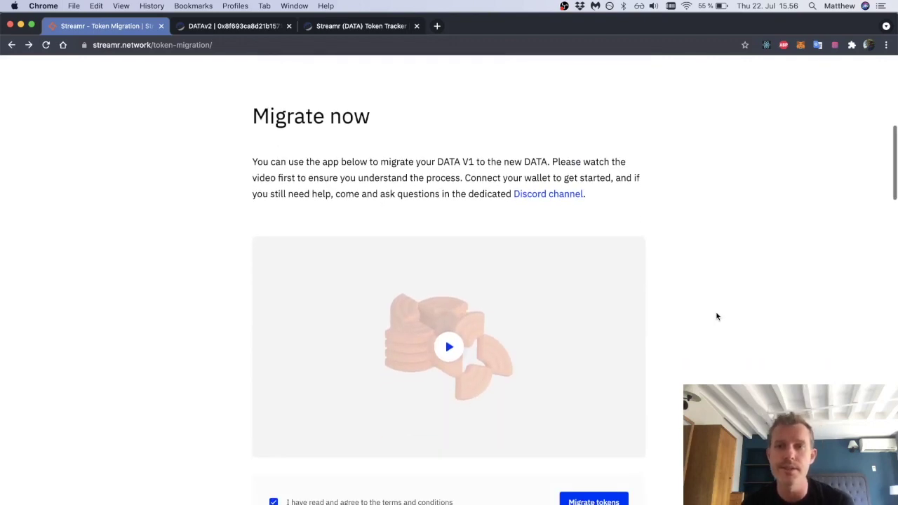
{"action": "scroll", "coordinate": [716, 317], "scroll_direction": "down", "scroll_amount": 1}
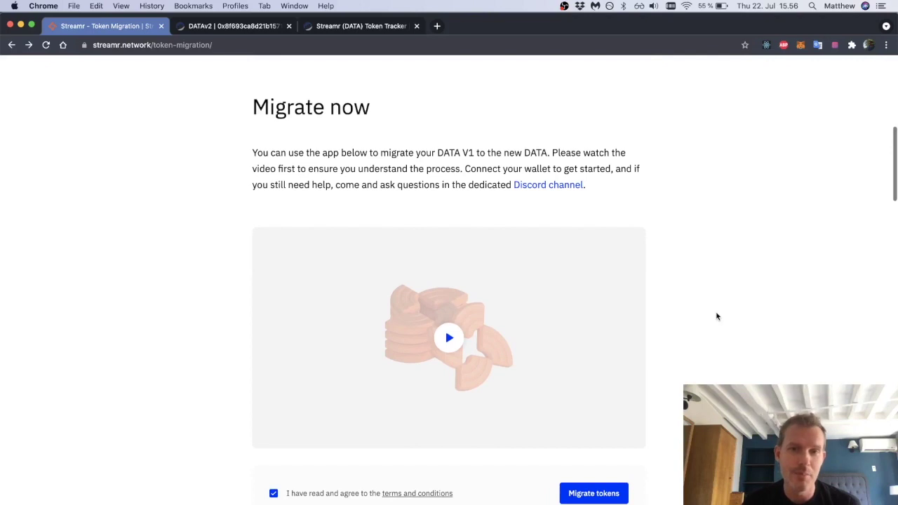
{"action": "scroll", "coordinate": [716, 316], "scroll_direction": "down", "scroll_amount": 1}
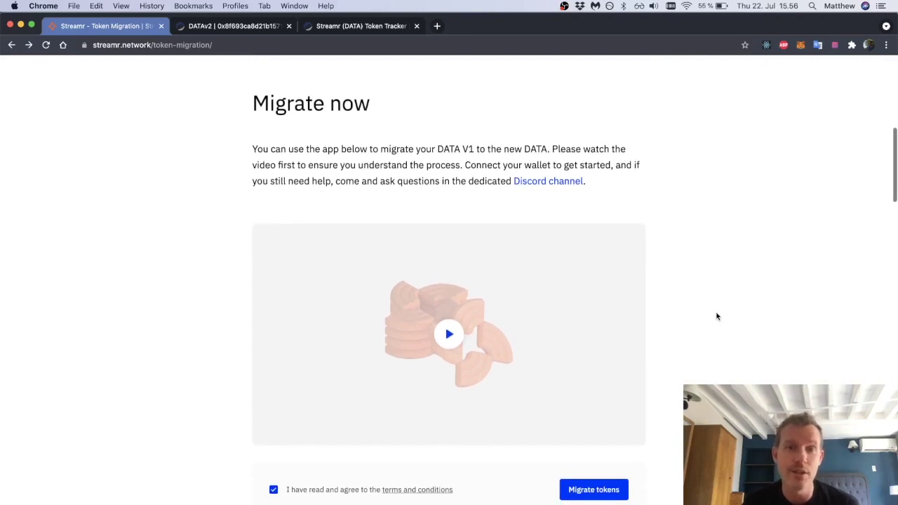